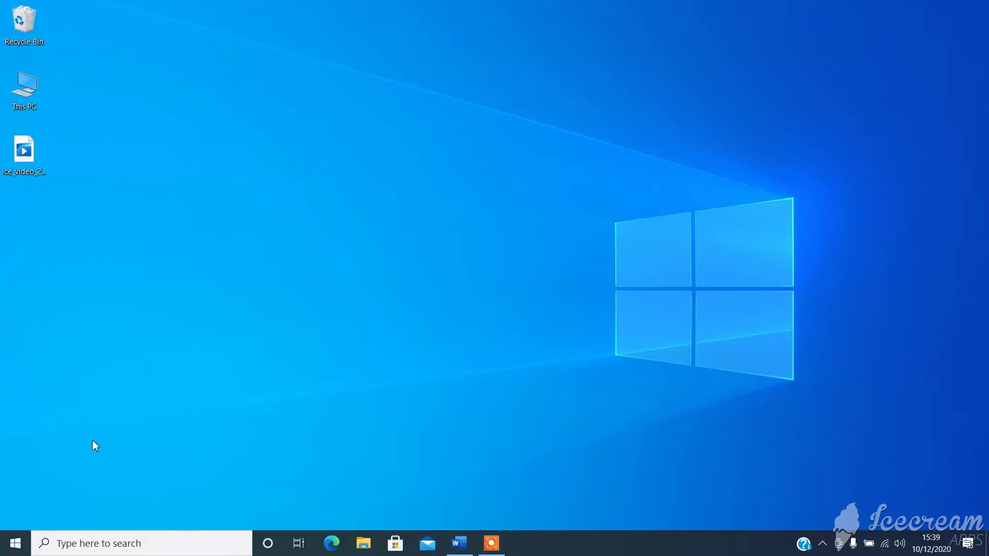
Search 'mmc' from the Windows 10 Start menu and run it to open an empty Console1.
click(13, 554)
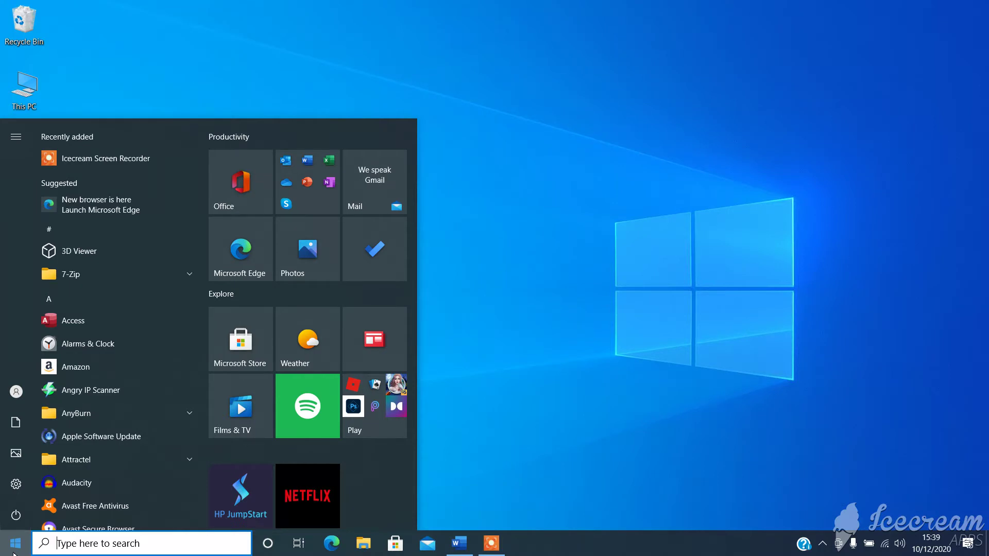
text(mmc)
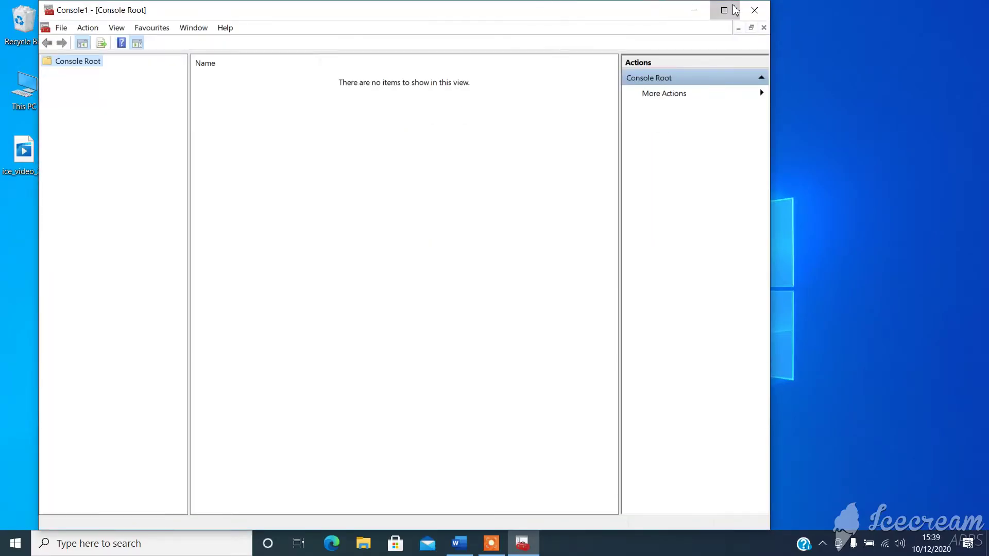
Maximize the console and add the Group Policy Object snap-in targeting Local Computer.
click(724, 10)
click(23, 22)
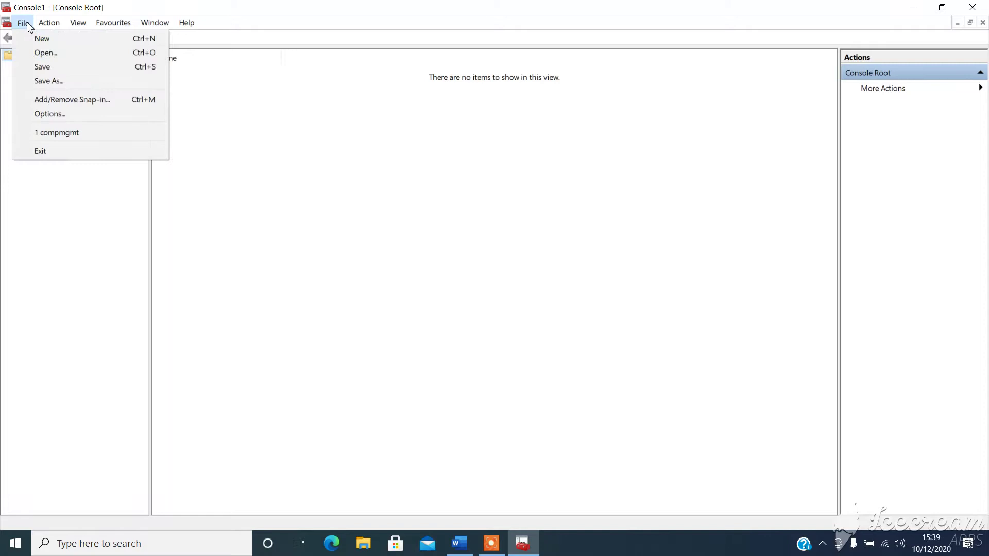
click(57, 100)
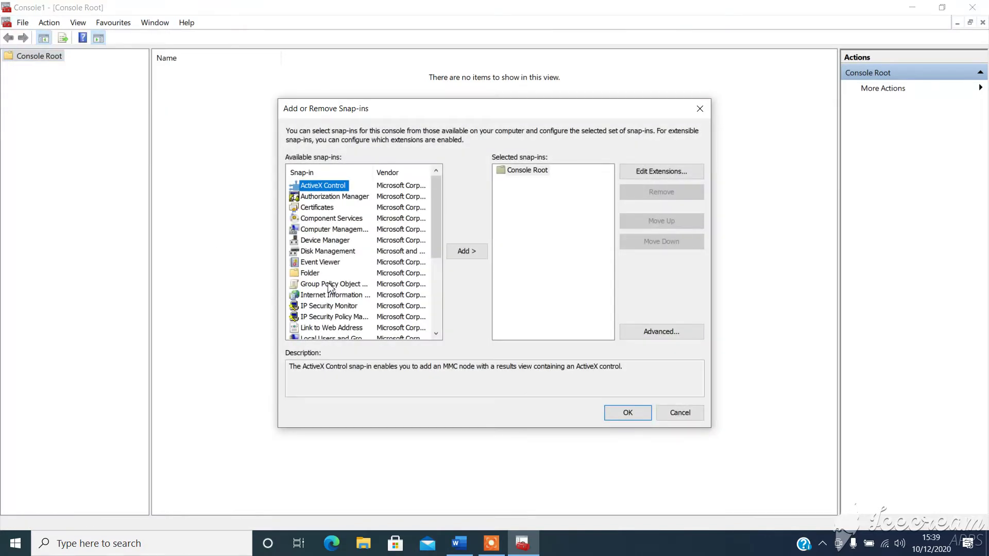
click(353, 285)
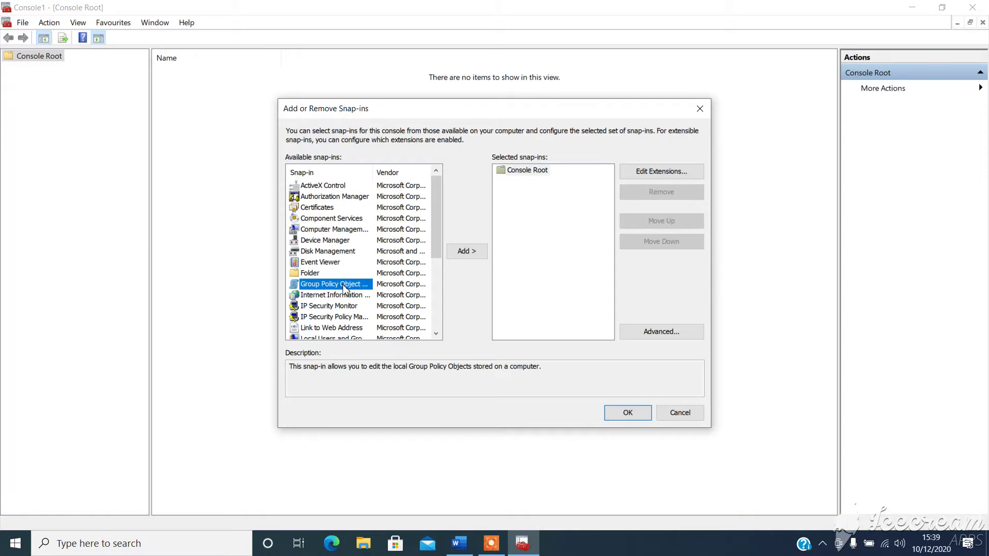
click(470, 253)
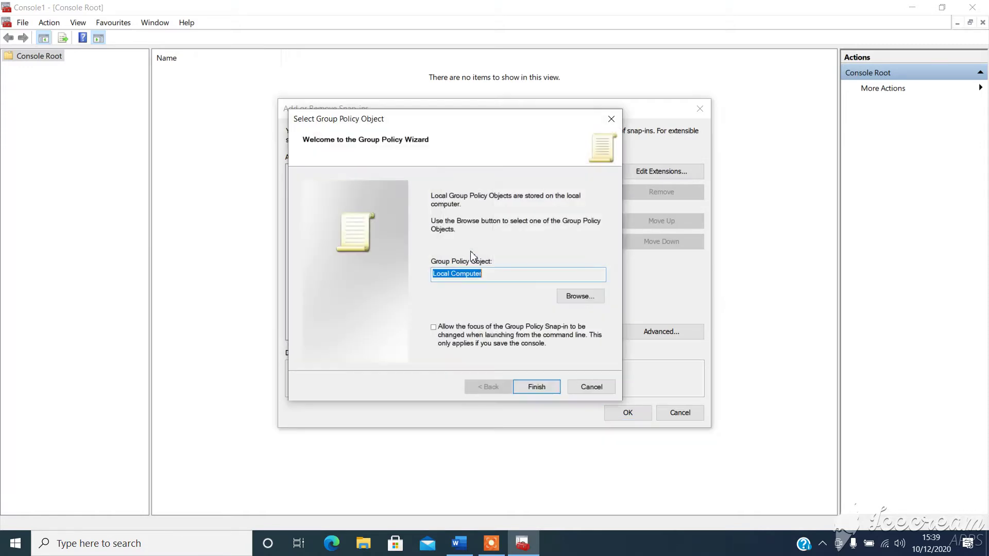
click(535, 387)
Close the snap-in list and navigate to User Configuration > Administrative Templates > Control Panel > Personalization.
click(631, 412)
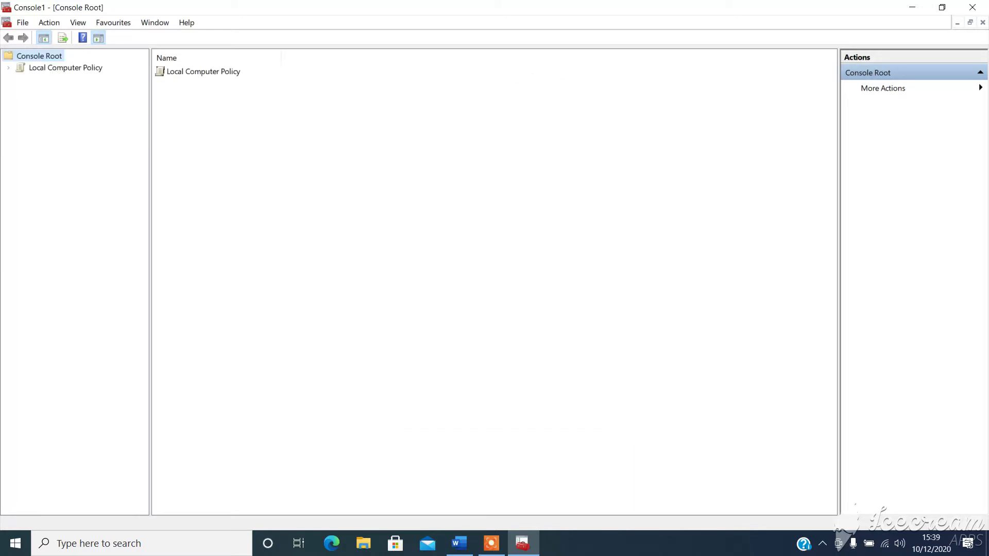
double_click(43, 68)
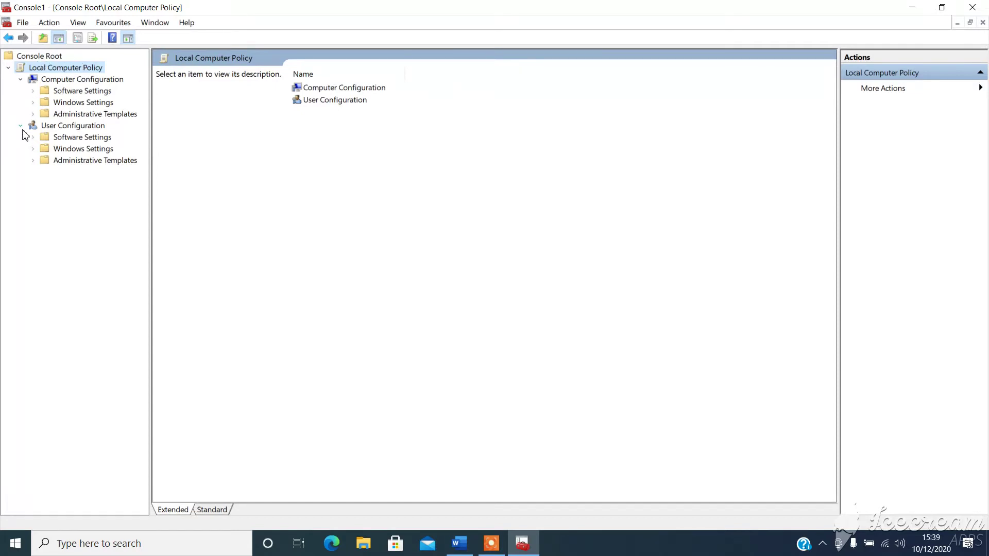
click(33, 162)
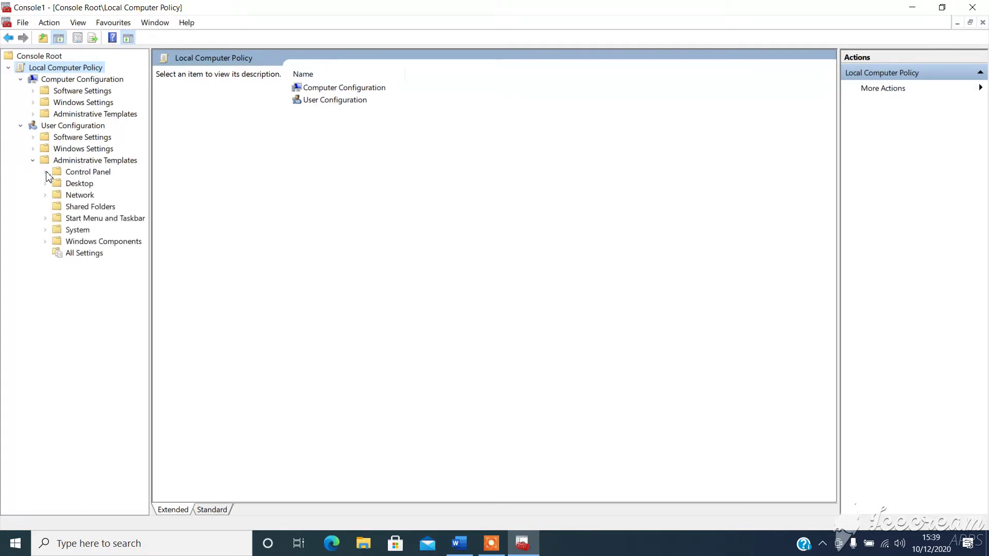
click(47, 173)
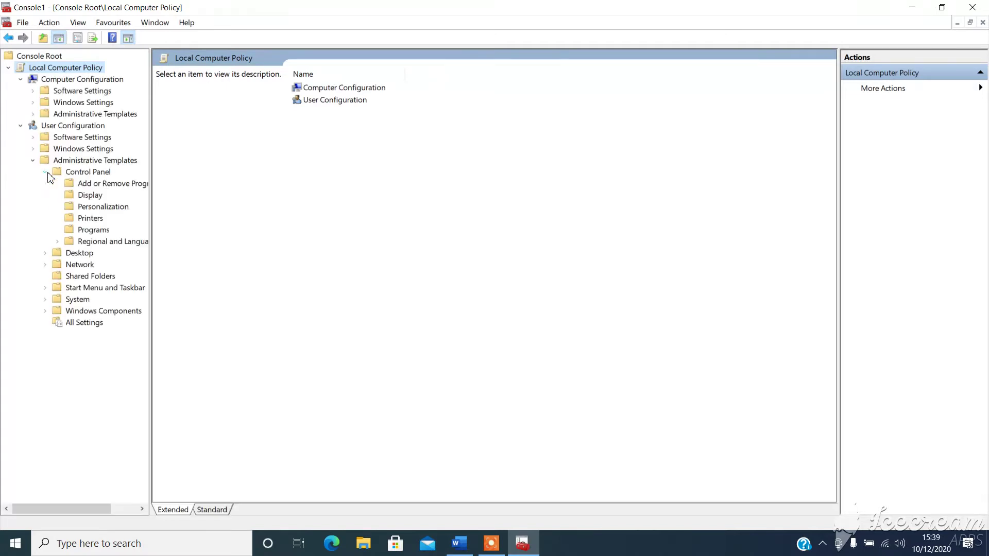
click(88, 208)
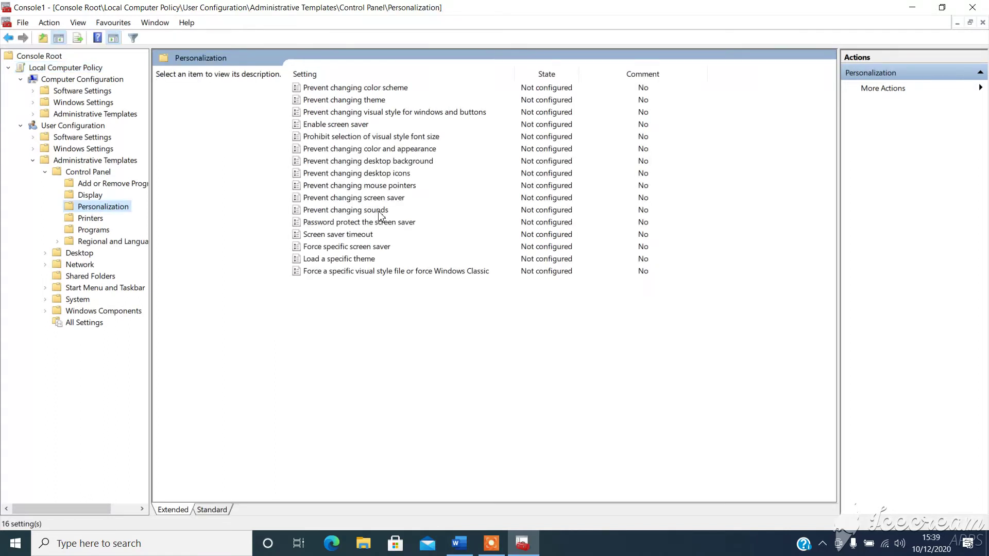
Set the Enable screen saver policy to Enabled.
double_click(321, 124)
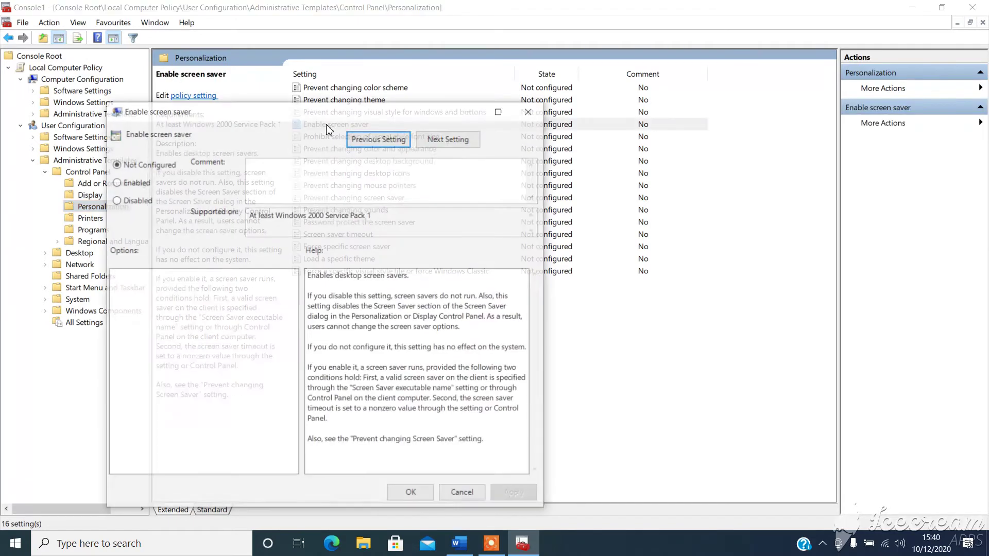
click(116, 182)
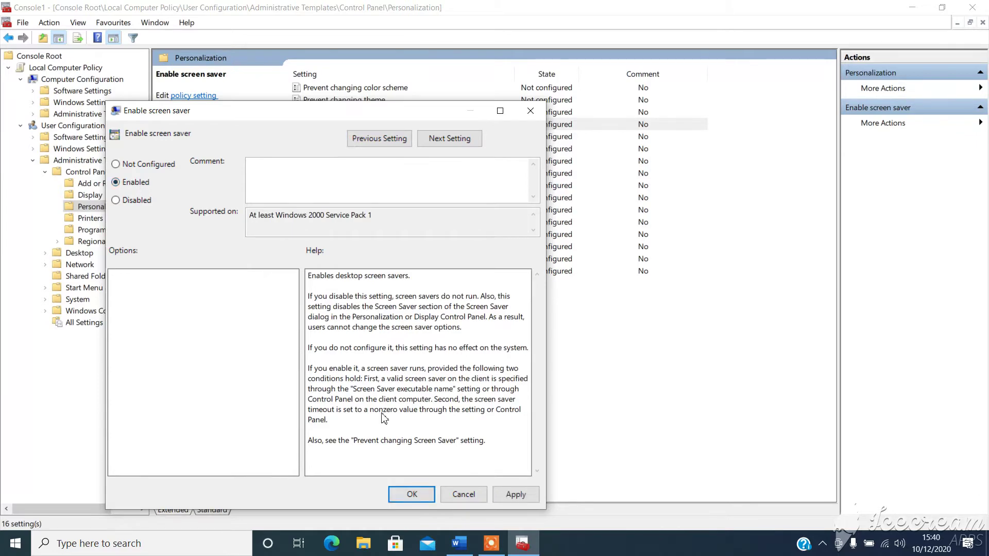
click(412, 494)
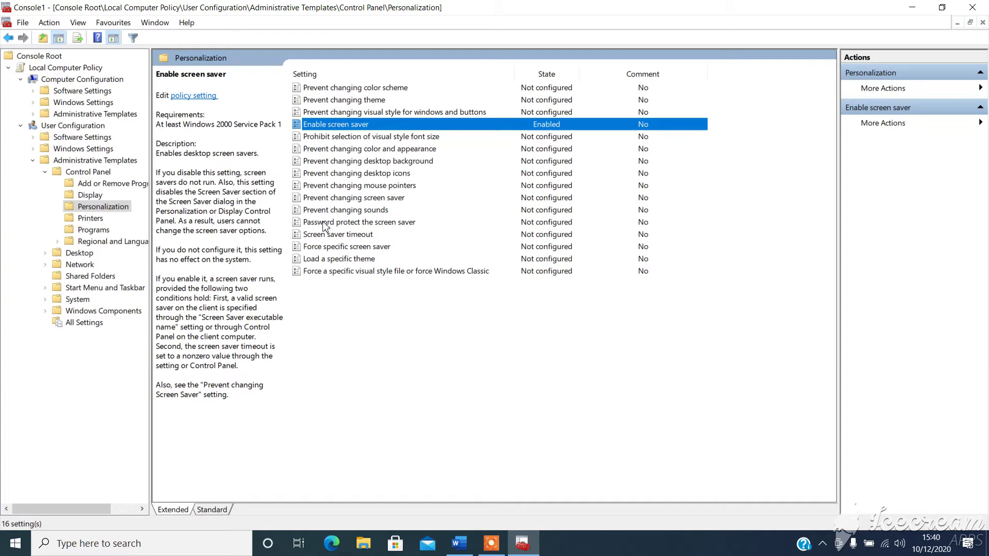
Set Password protect the screen saver to Enabled, then open Screen saver timeout.
click(324, 223)
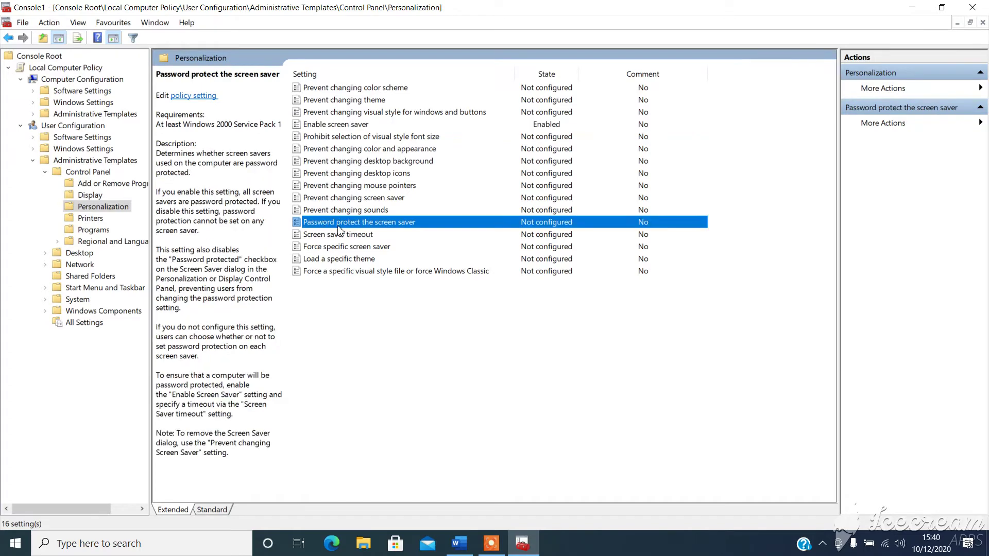
double_click(340, 227)
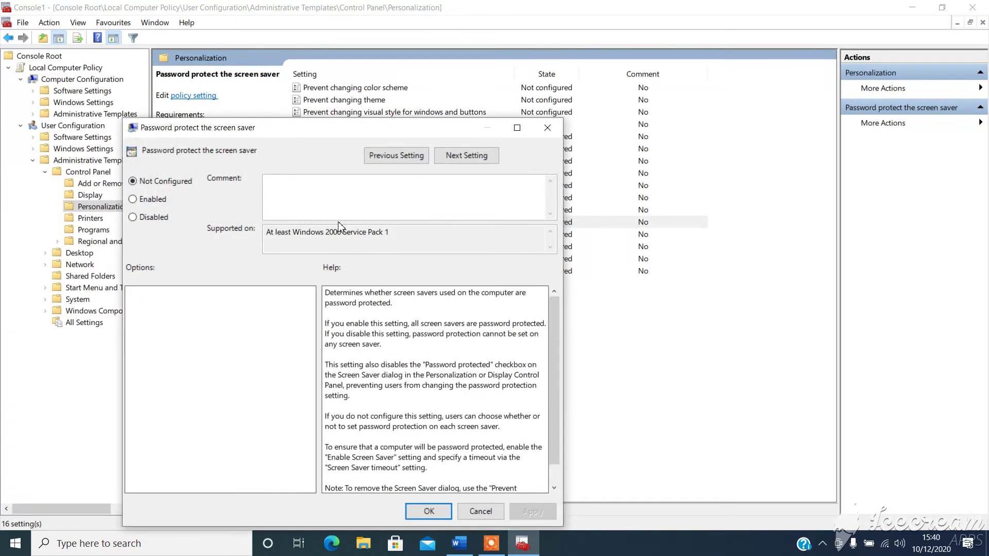
click(157, 200)
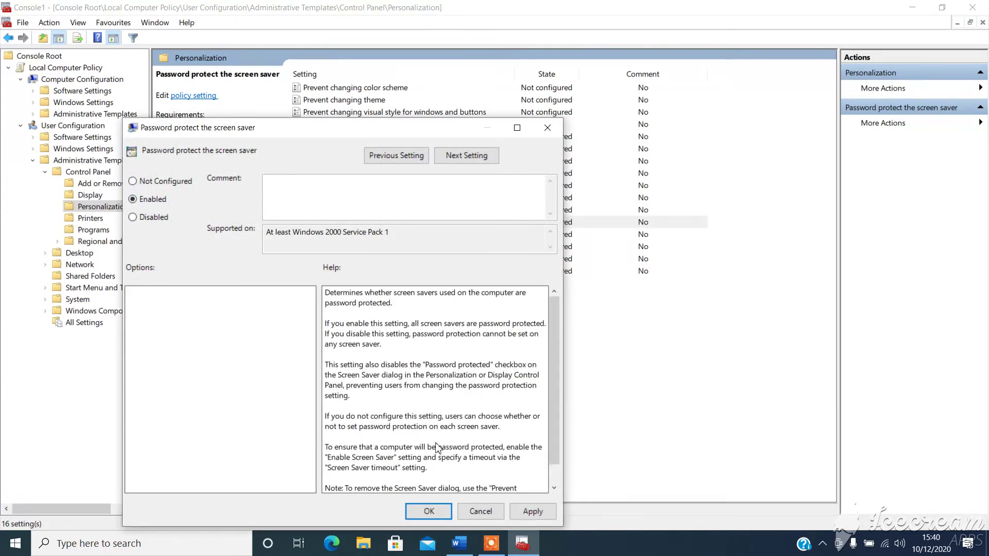
click(431, 512)
double_click(320, 234)
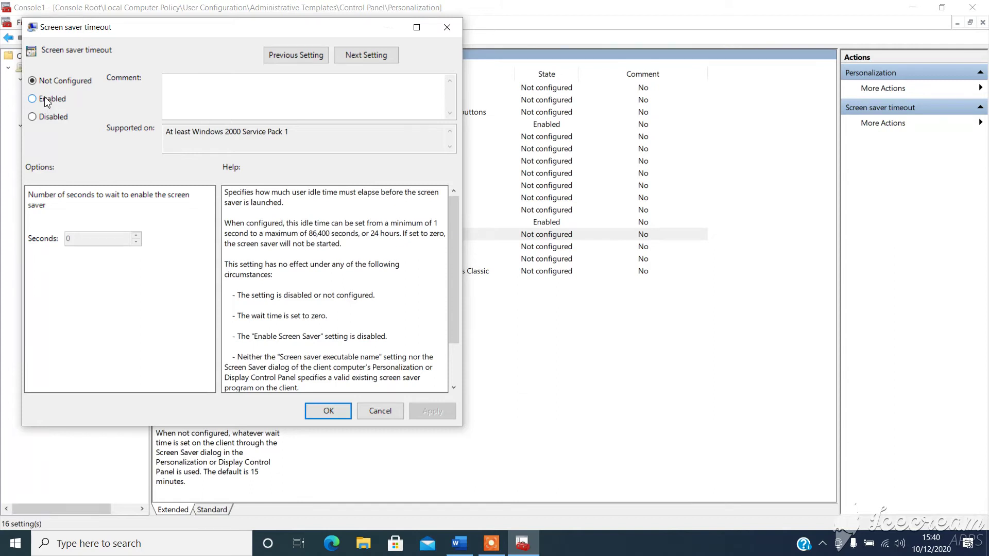
Enable Screen saver timeout, changing the wait from 900 to 10 seconds.
click(46, 102)
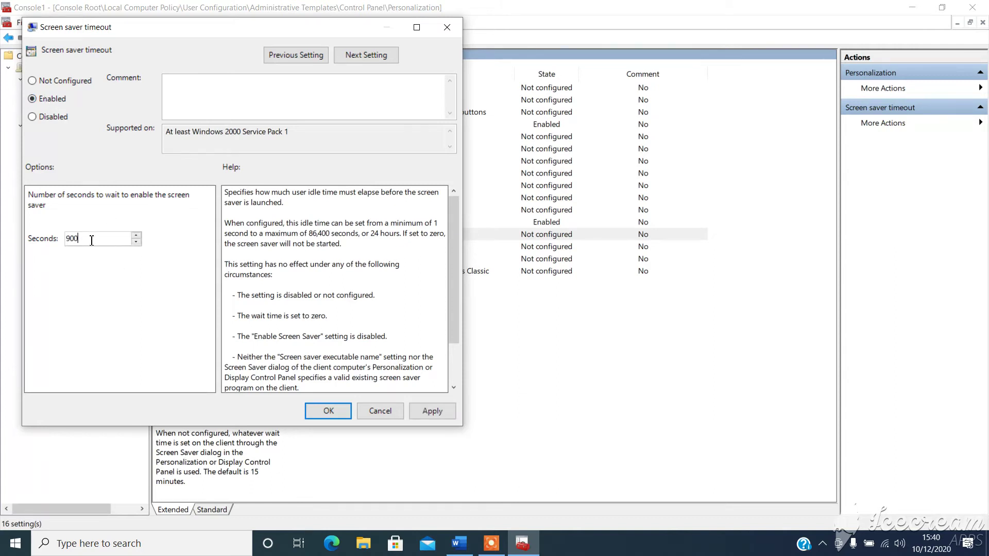
drag(94, 237, 36, 236)
text(10)
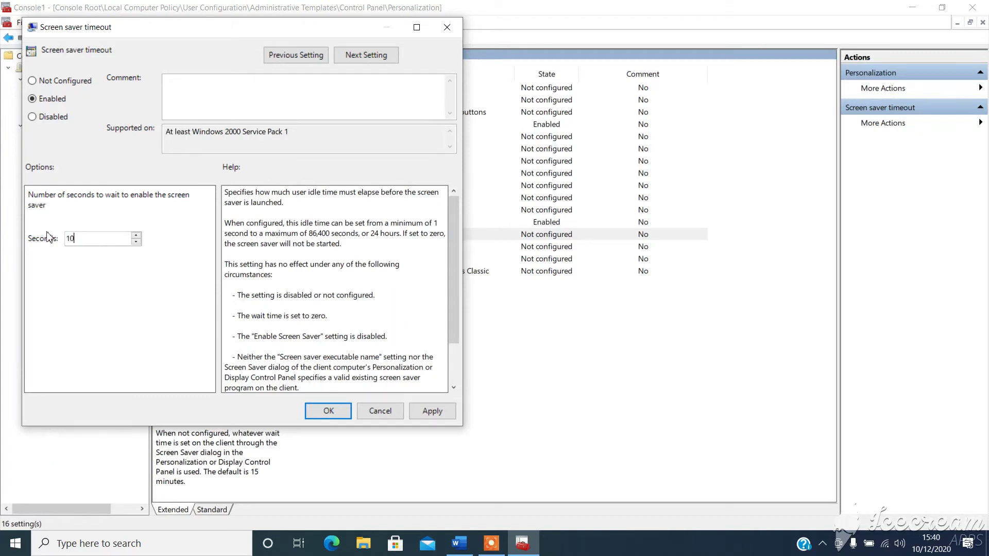
click(331, 415)
click(330, 412)
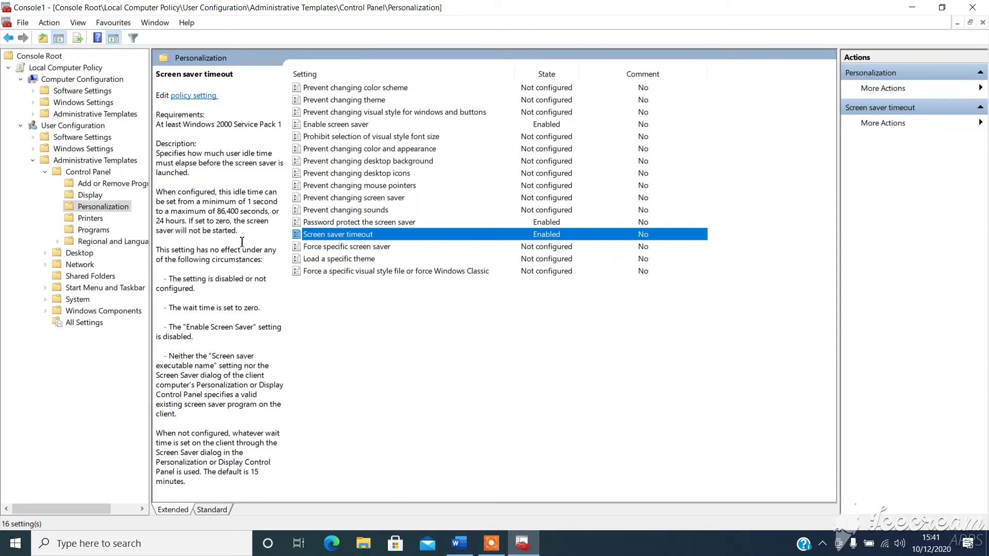
Save the console as Console1 on the Desktop using File > Save As.
click(28, 26)
click(41, 82)
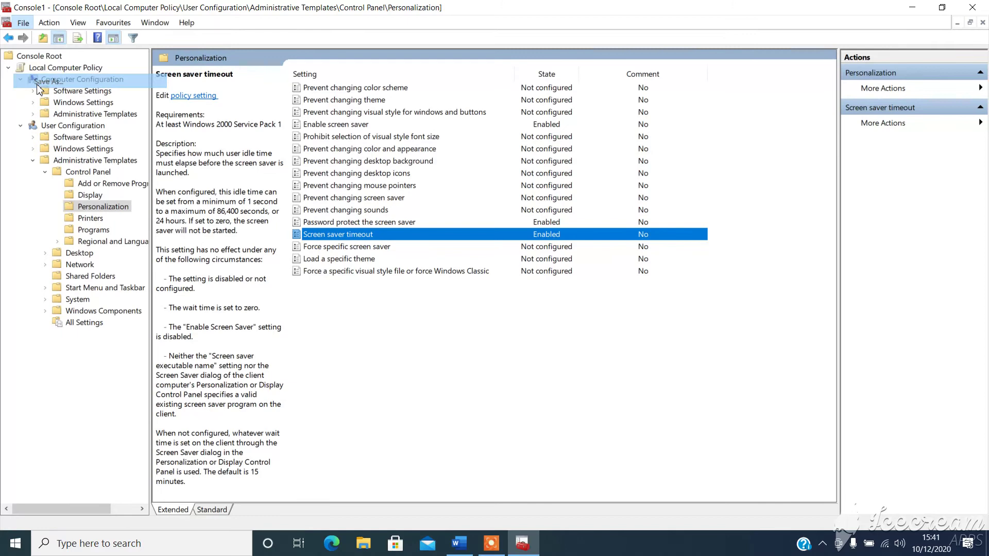
click(350, 240)
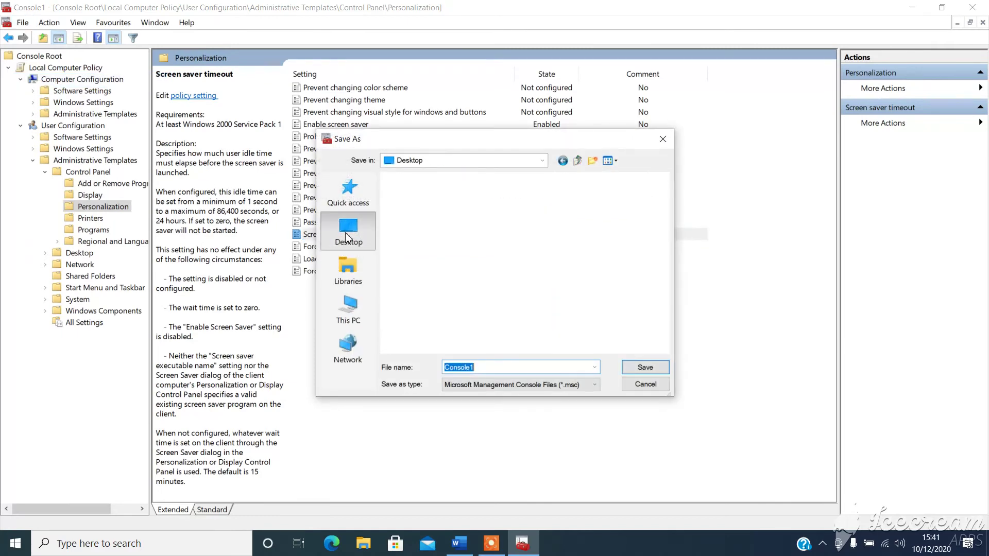
click(645, 368)
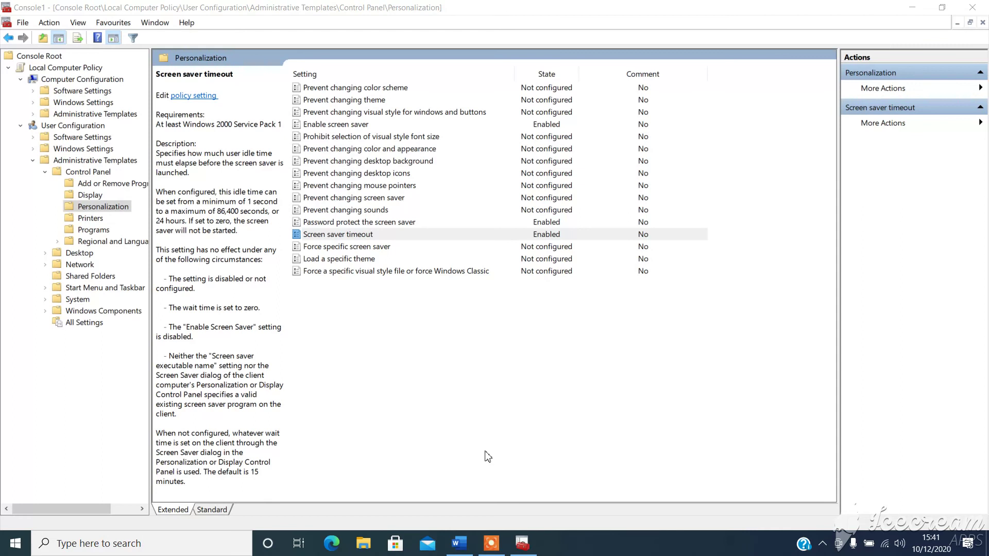
click(371, 163)
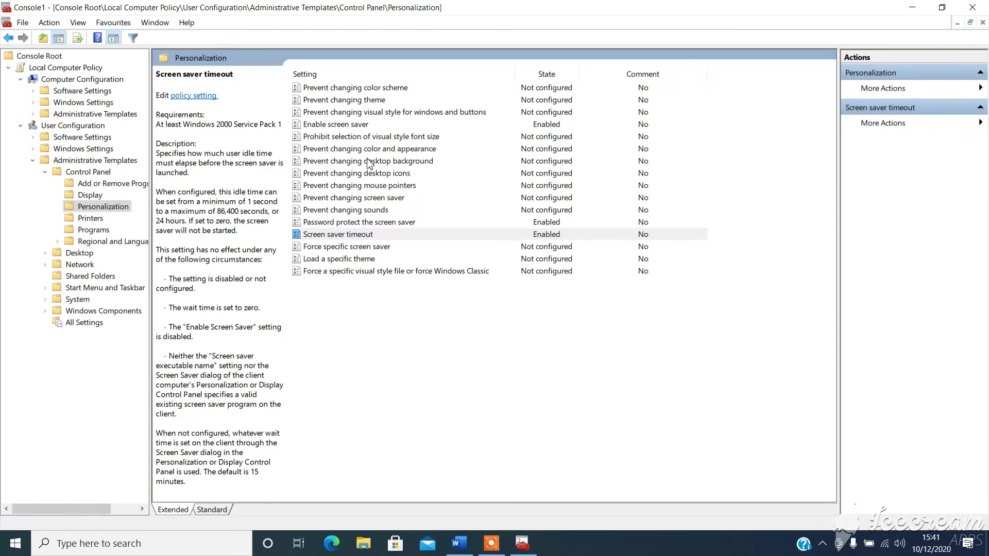
click(490, 547)
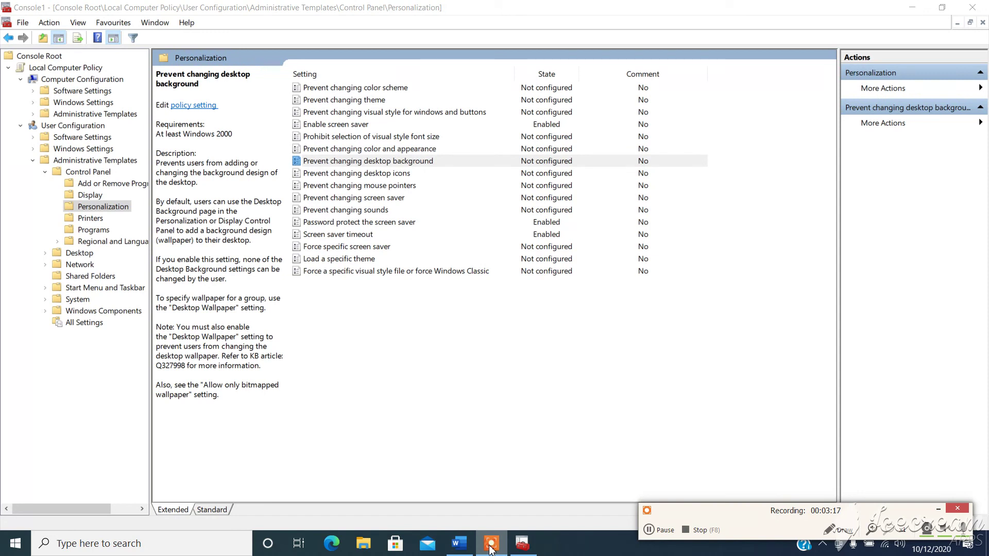